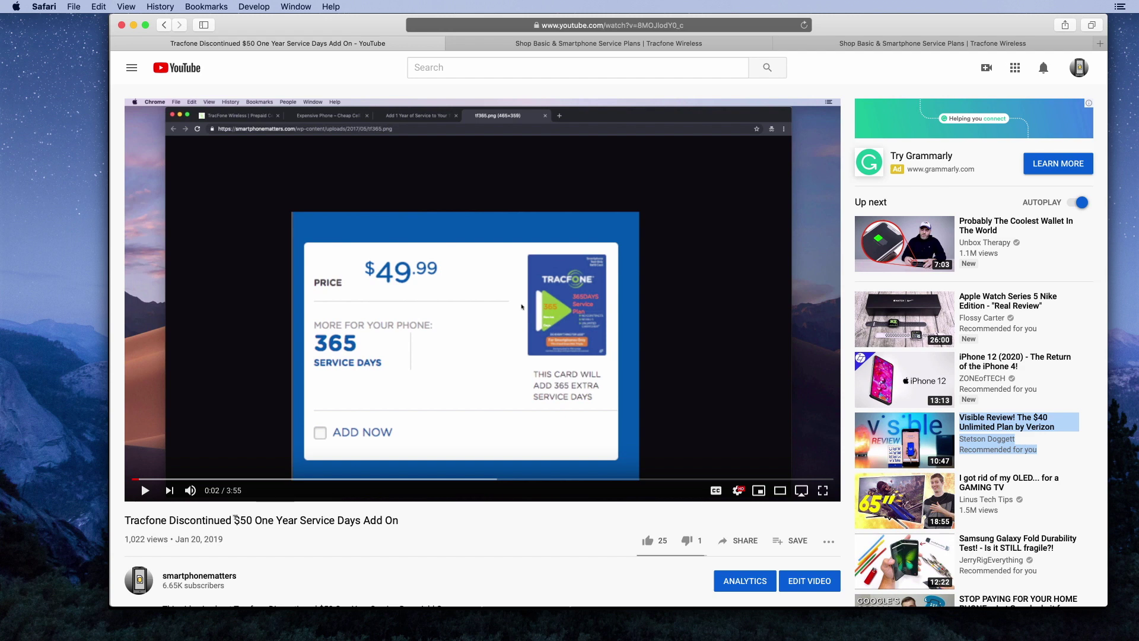
Switch to the third Safari tab showing Tracfone's Service Plans page.
left_click(899, 44)
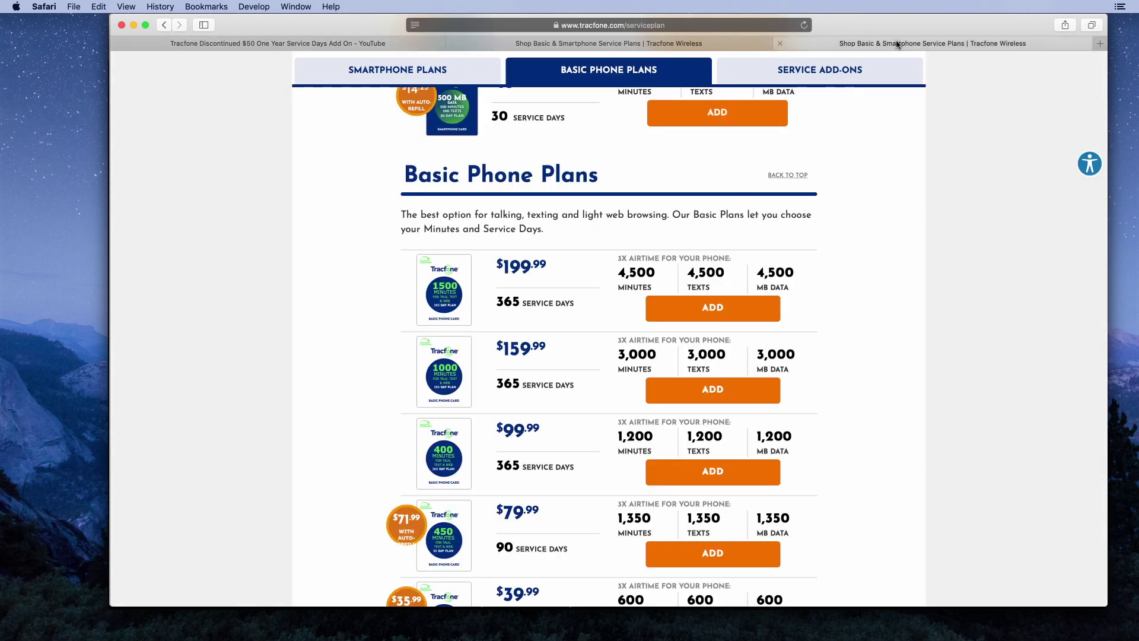
scroll(534, 267, "up", 5)
scroll(460, 314, "up", 10)
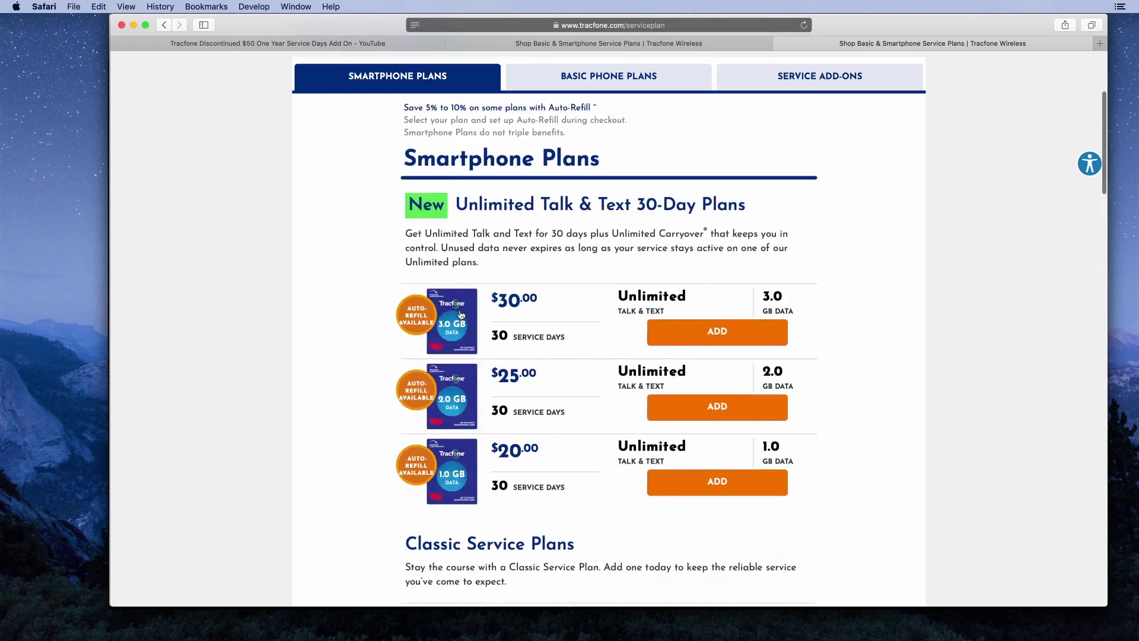
scroll(460, 314, "up", 3)
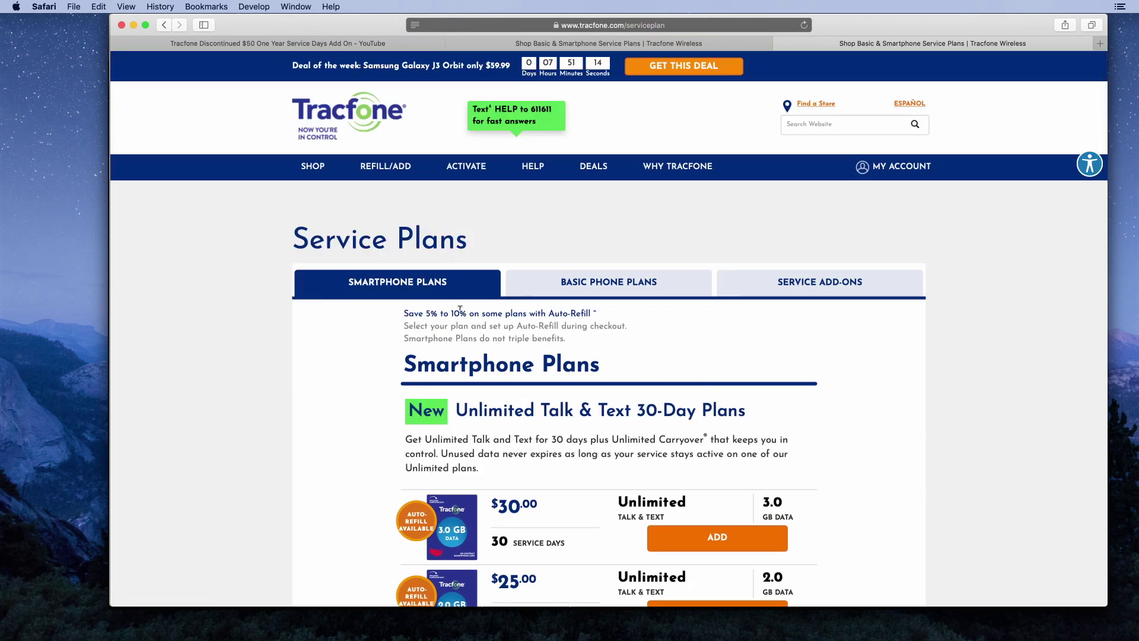
scroll(416, 306, "down", 2)
scroll(421, 388, "down", 1)
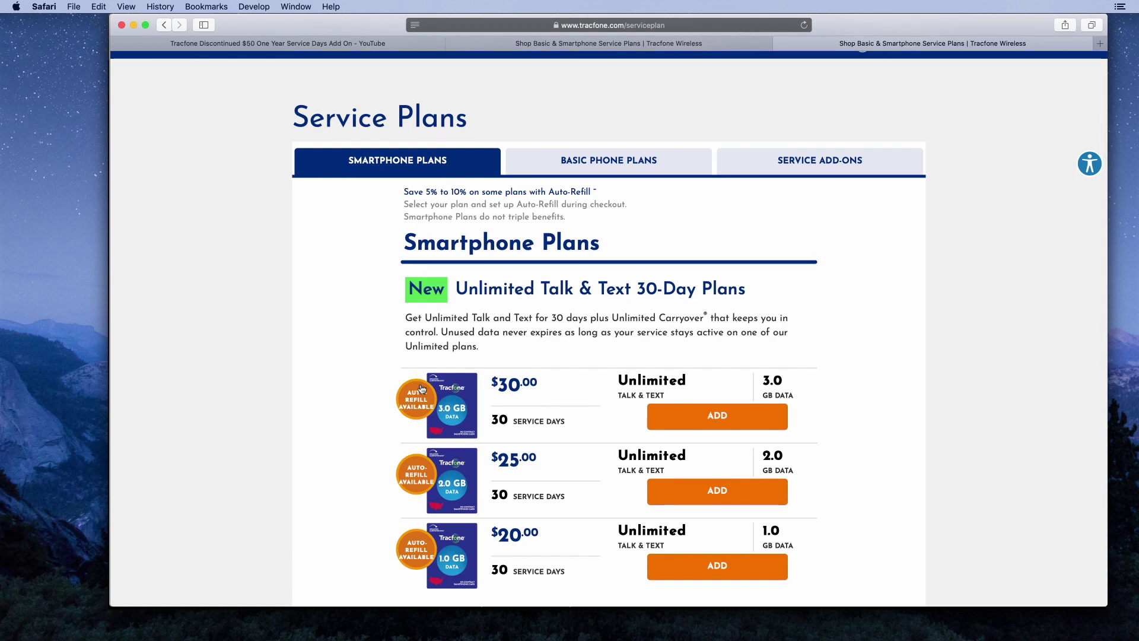
scroll(418, 392, "down", 2)
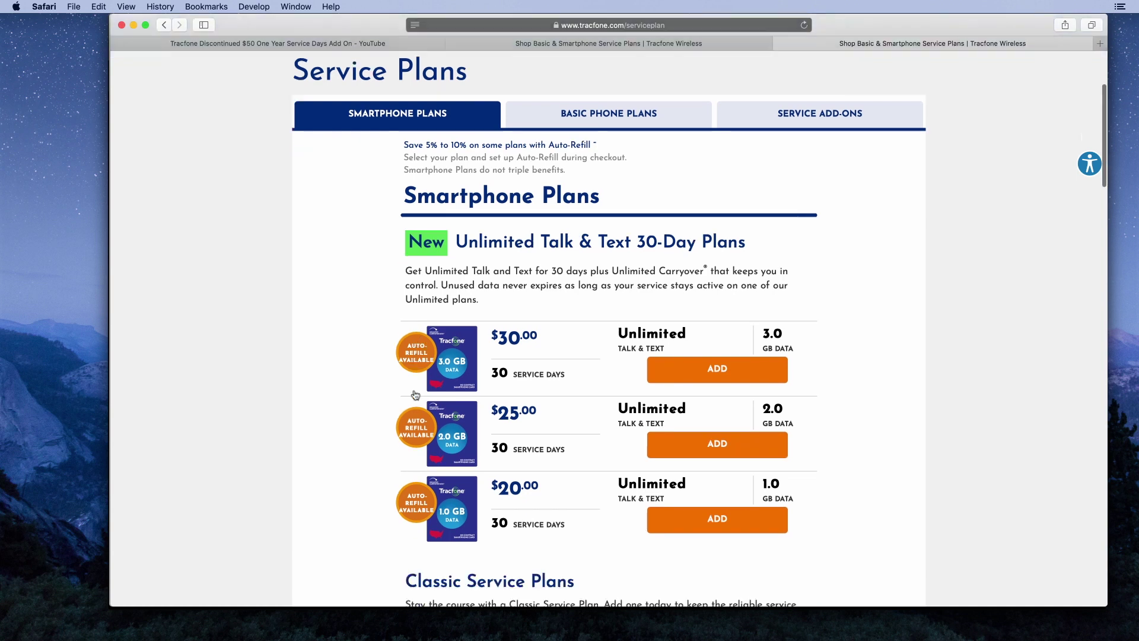
scroll(409, 392, "down", 2)
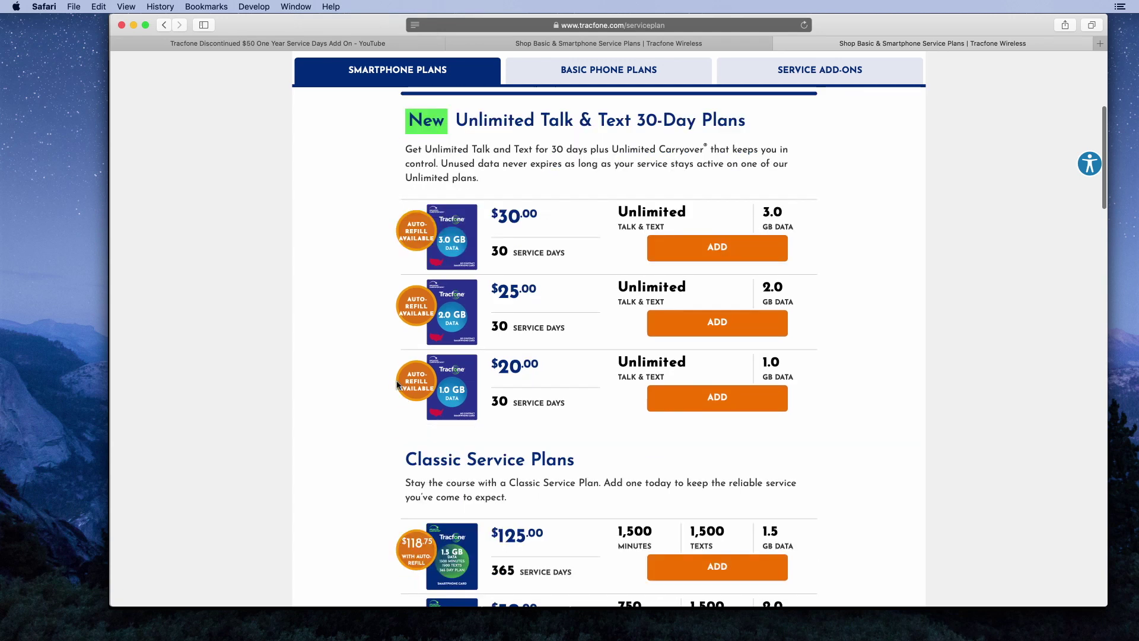
scroll(398, 384, "down", 2)
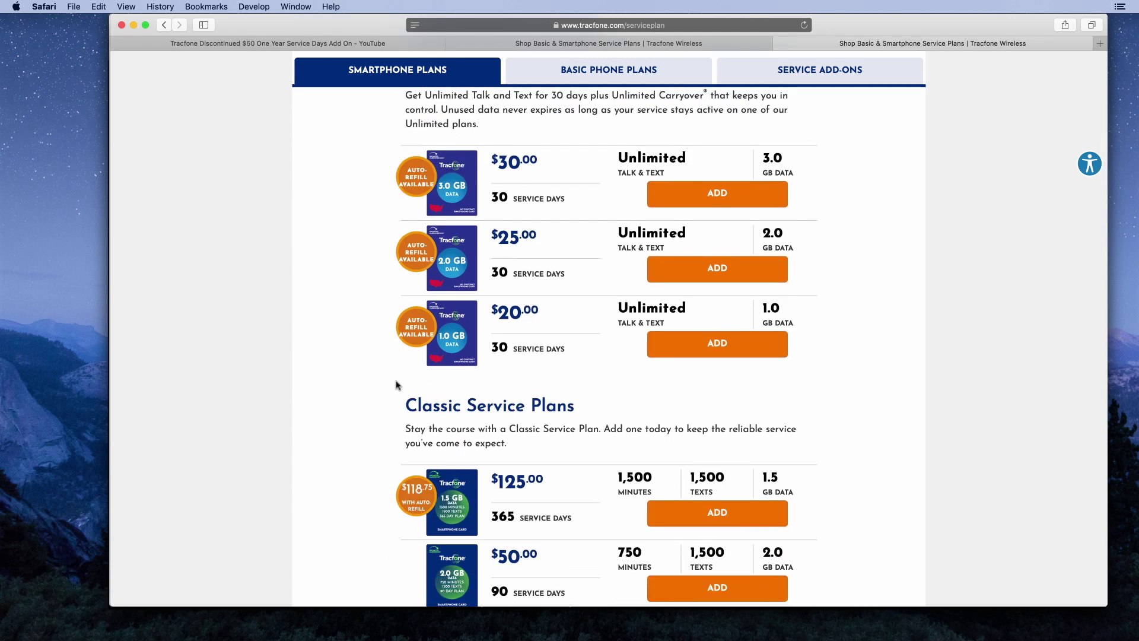
scroll(397, 383, "down", 2)
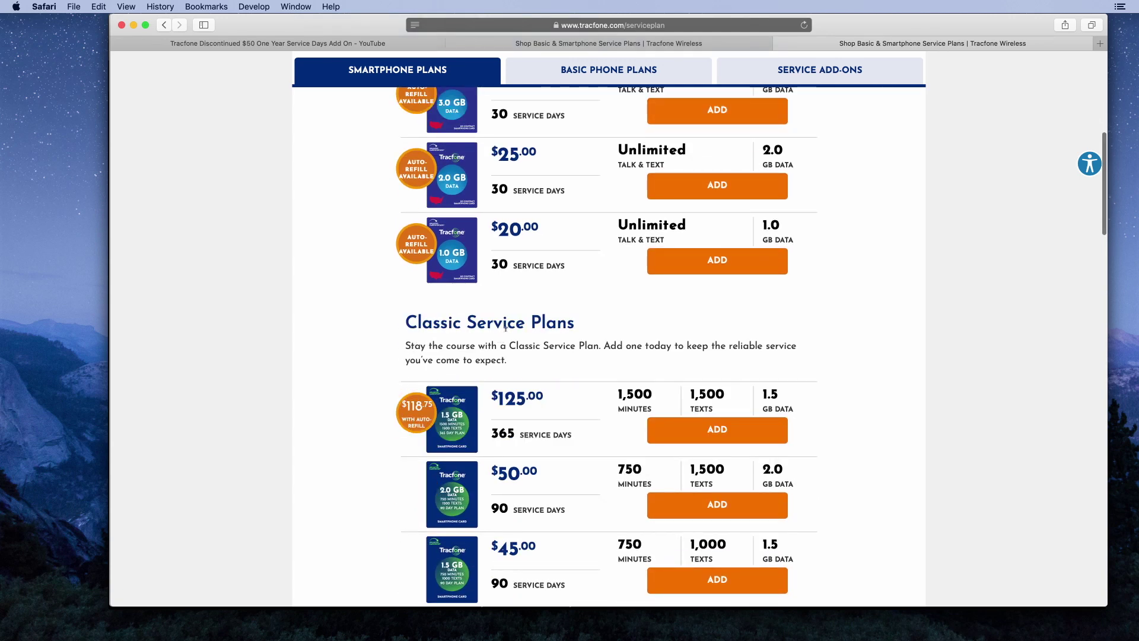
scroll(501, 327, "down", 3)
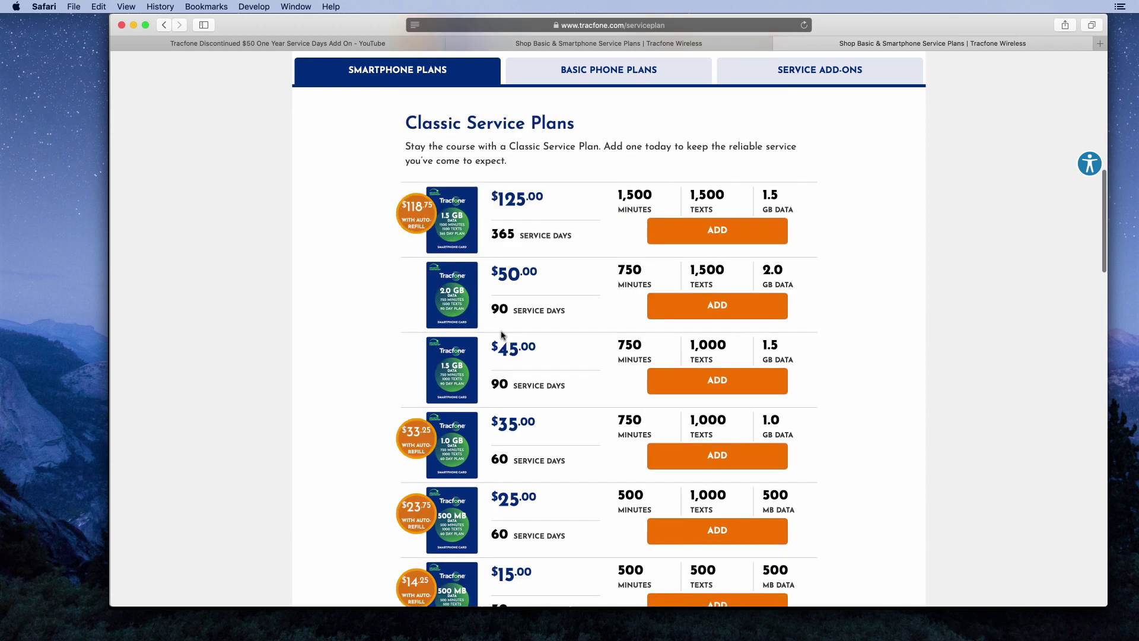
scroll(497, 356, "down", 5)
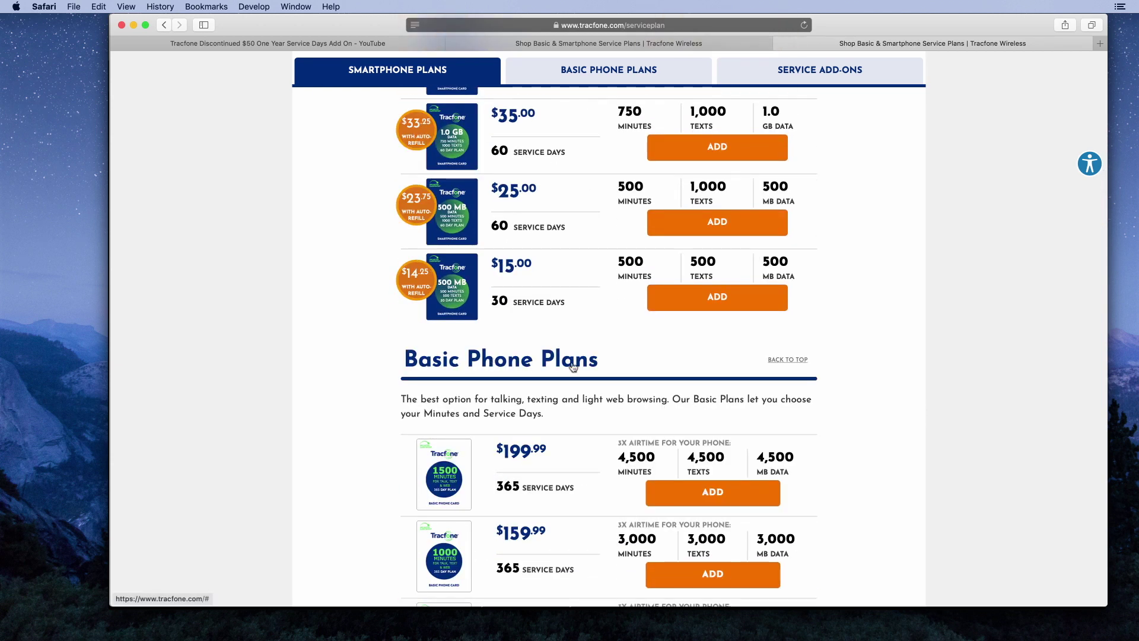
scroll(375, 331, "up", 5)
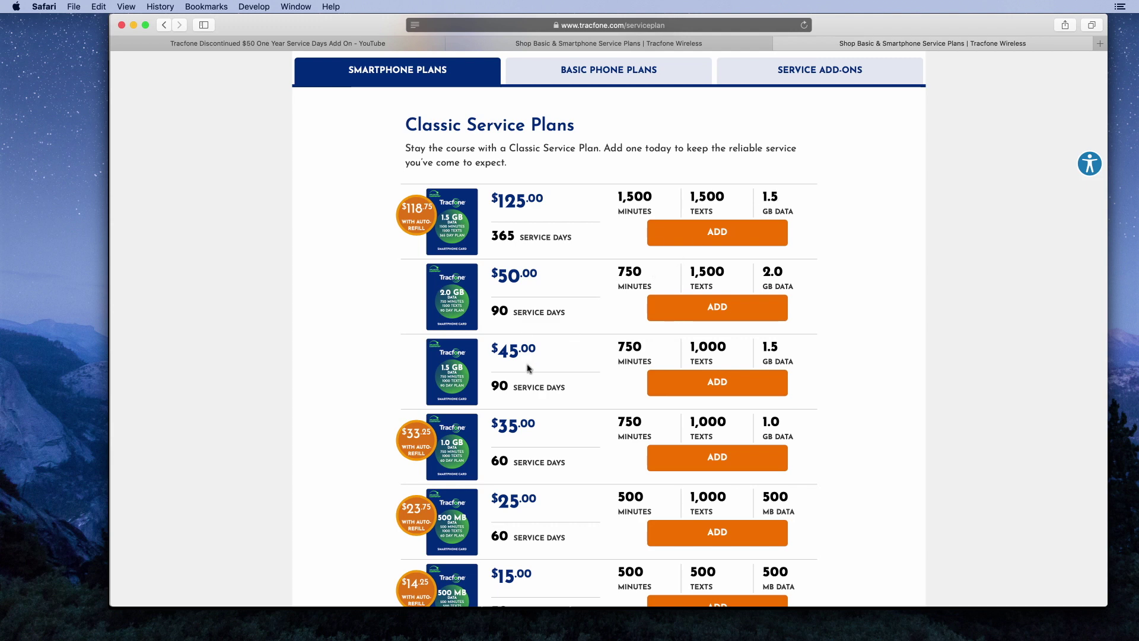
scroll(517, 366, "down", 1)
scroll(517, 365, "down", 5)
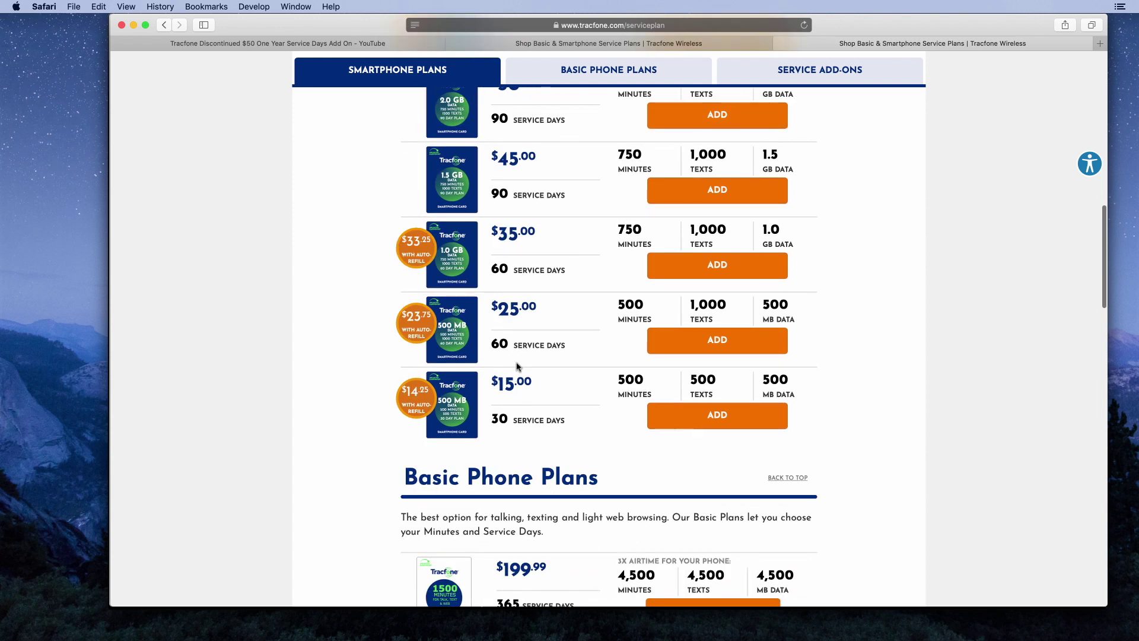
scroll(517, 366, "down", 2)
scroll(517, 366, "down", 2)
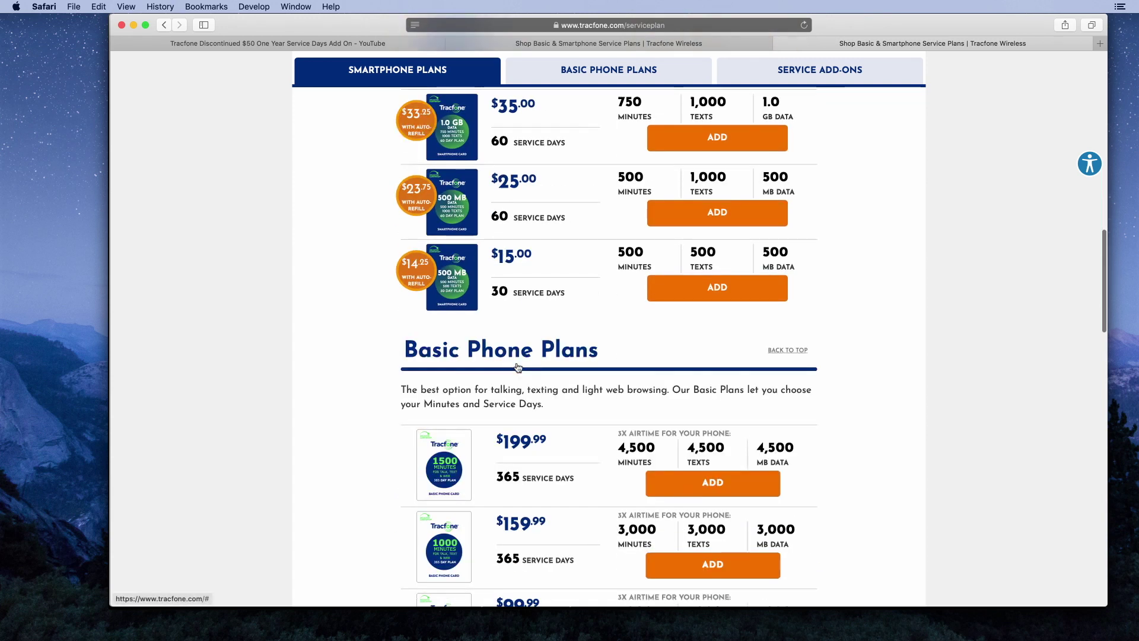
scroll(489, 357, "down", 3)
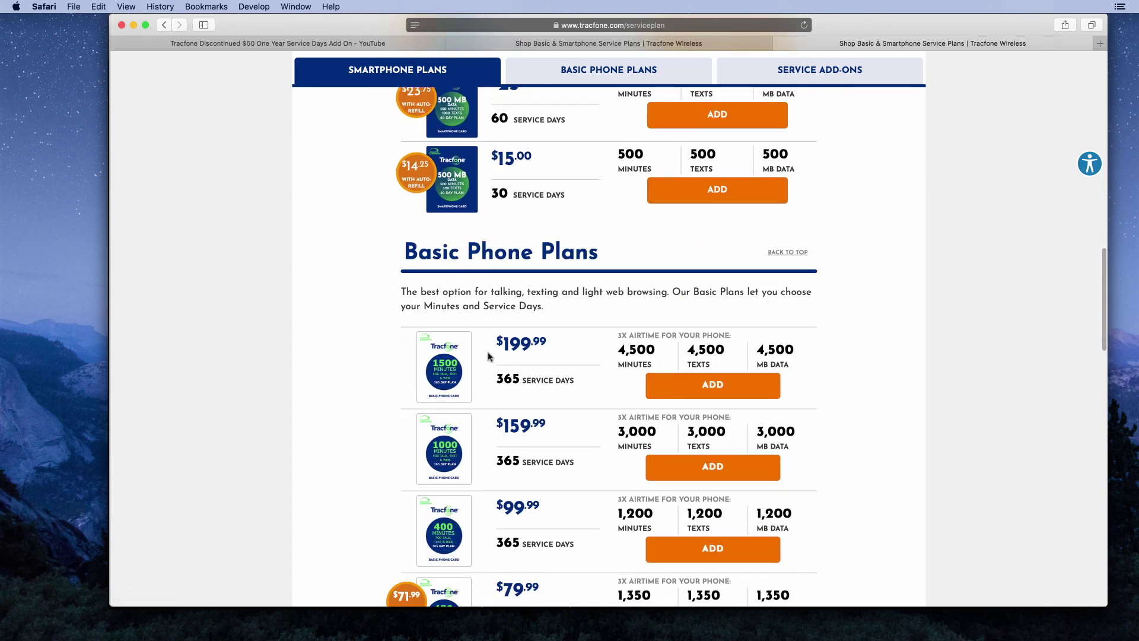
scroll(488, 357, "down", 3)
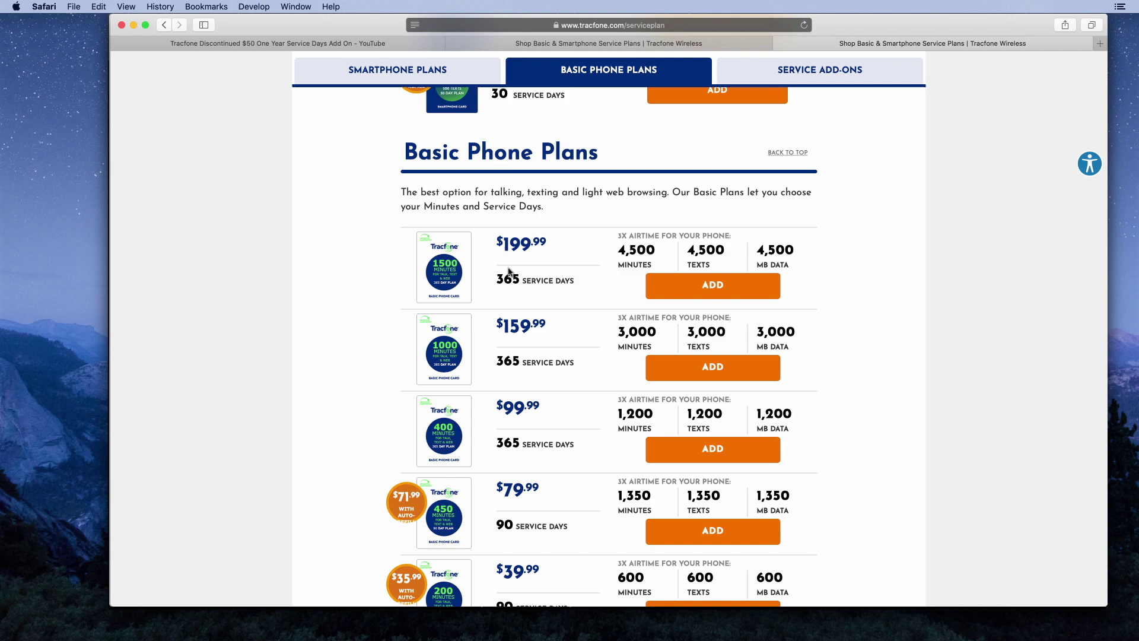
scroll(507, 285, "down", 5)
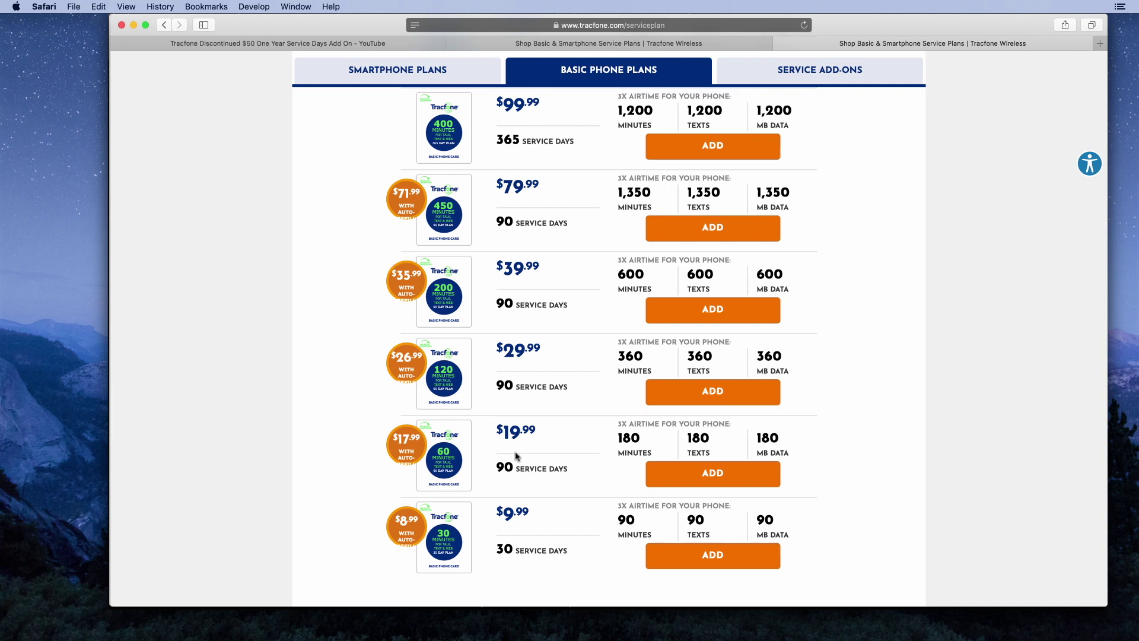
scroll(516, 456, "up", 1)
scroll(517, 455, "up", 1)
scroll(517, 454, "up", 3)
scroll(518, 450, "up", 2)
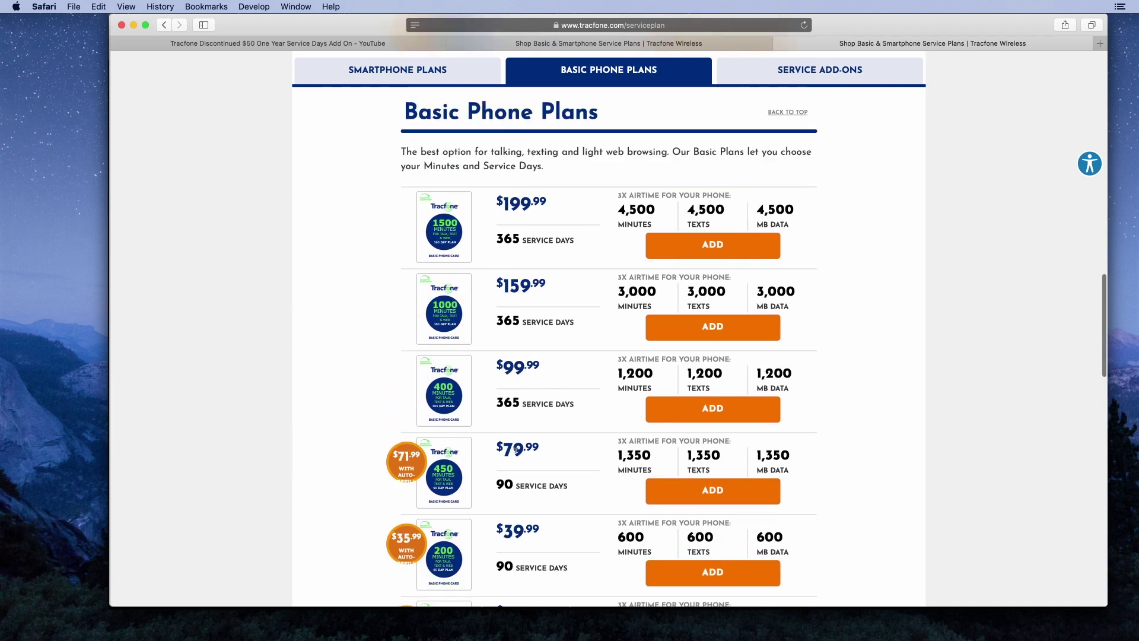
scroll(519, 451, "up", 1)
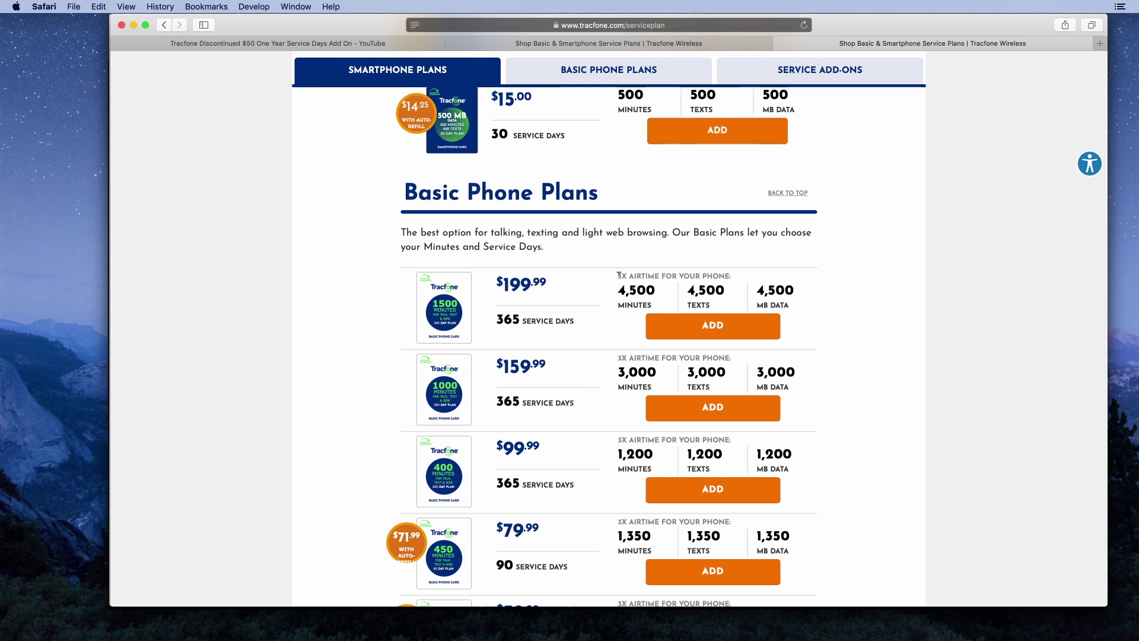
scroll(496, 309, "down", 6)
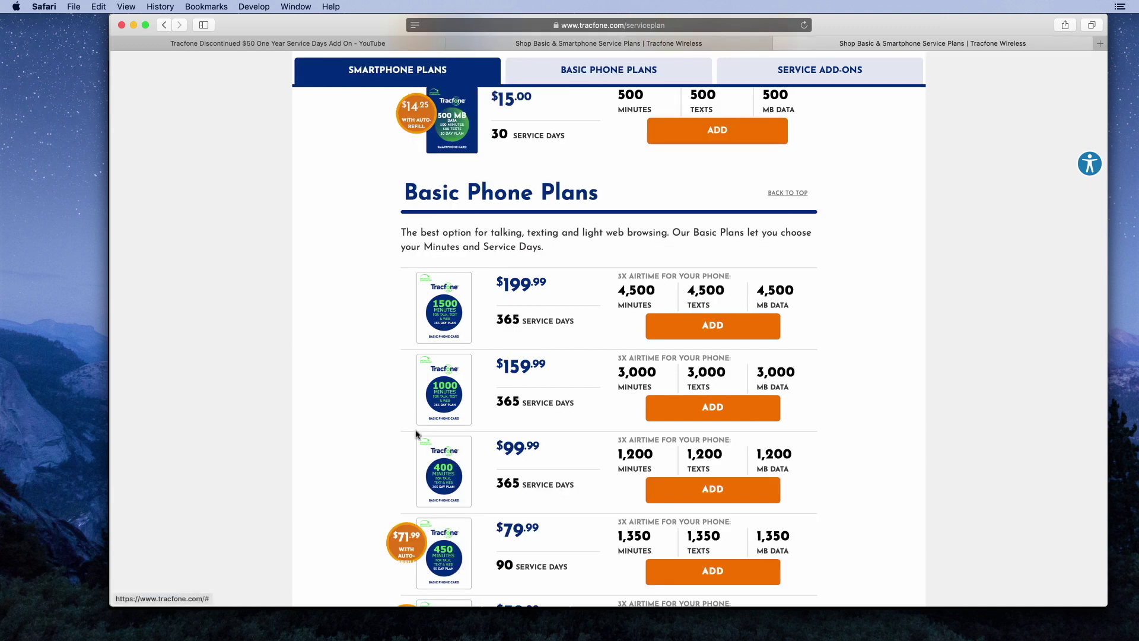
scroll(419, 436, "down", 5)
scroll(418, 438, "down", 3)
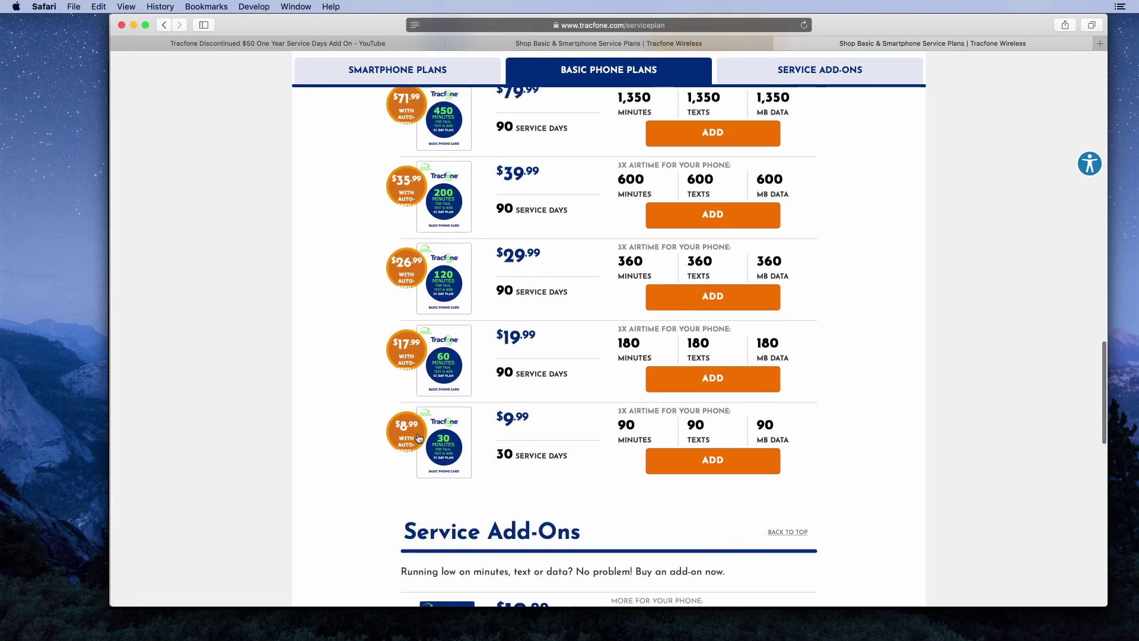
scroll(418, 436, "down", 5)
scroll(418, 436, "down", 1)
scroll(418, 438, "up", 5)
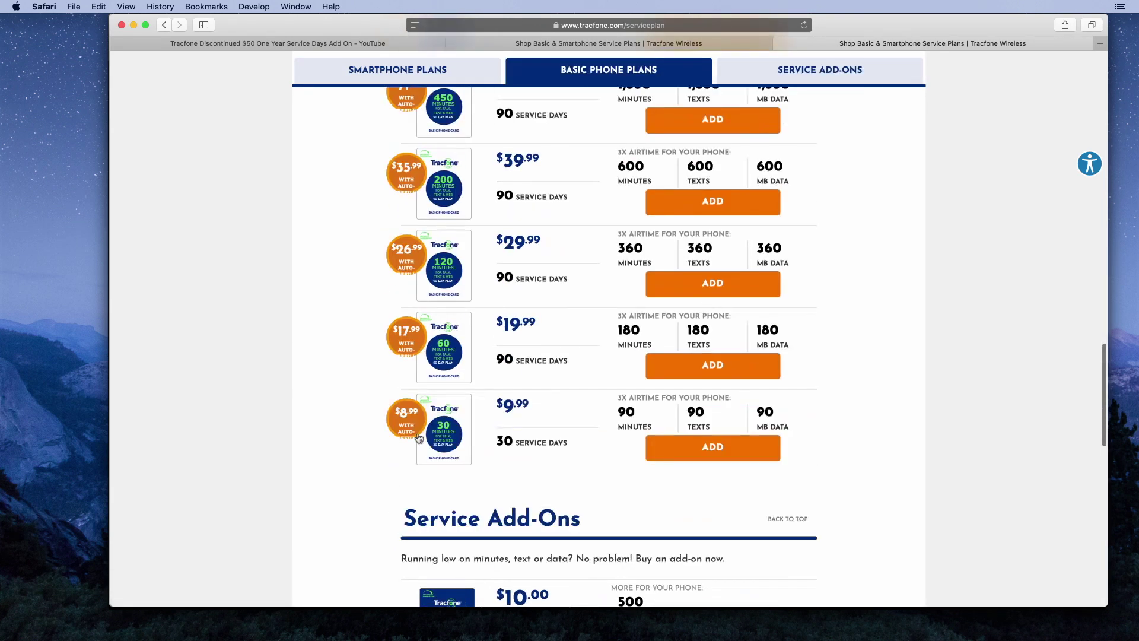